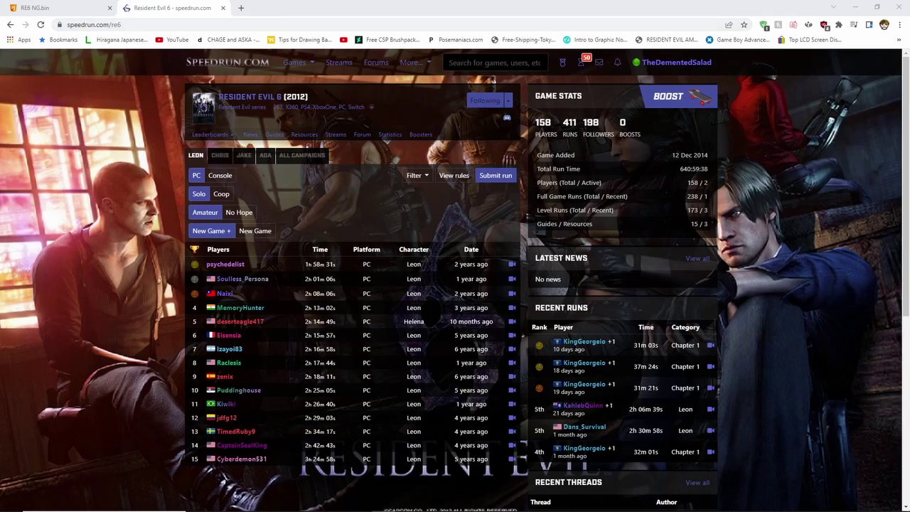
Go from the current Speedrun.com page to Resident Evil 6's Resources page
{"action": "left_click", "coordinate": [136, 26]}
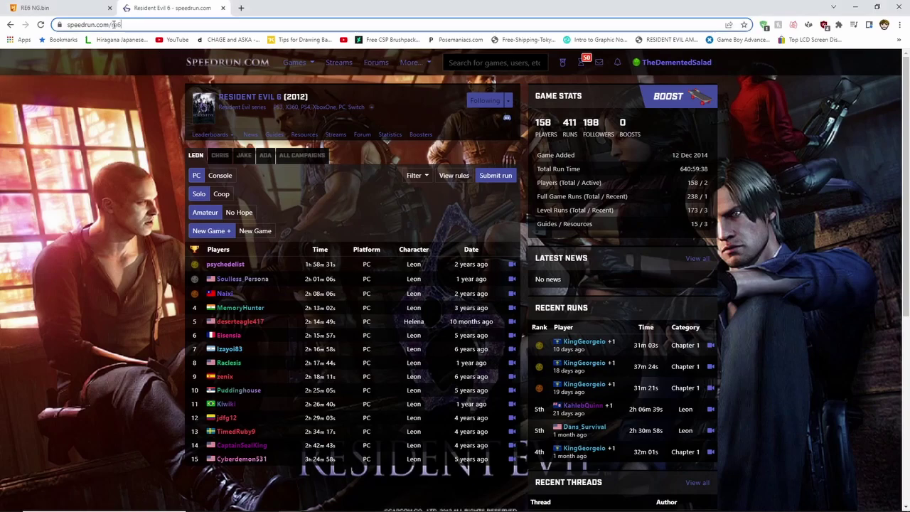
{"action": "left_click", "coordinate": [305, 136]}
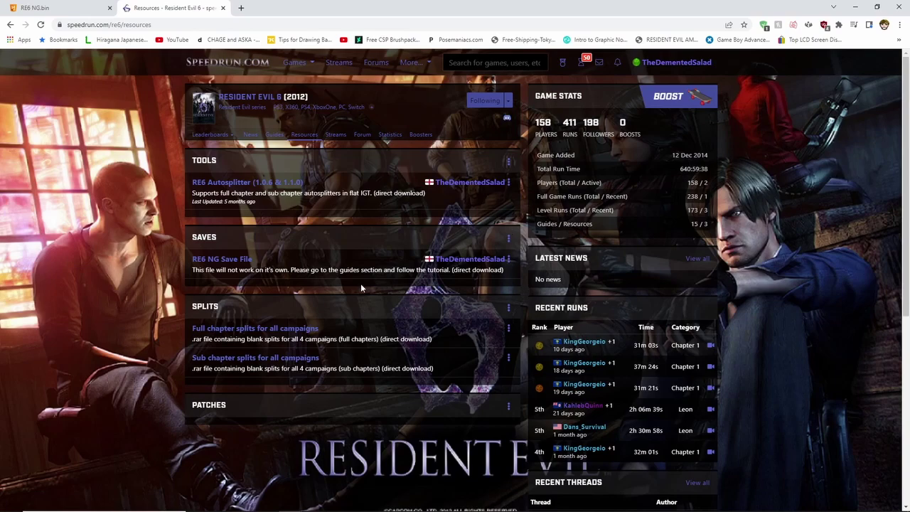
Download the RE6 NG Save File archive, check in WinRAR that it holds savedata.bin, then return to HexEd.it
{"action": "left_click", "coordinate": [218, 262]}
{"action": "left_click", "coordinate": [53, 497]}
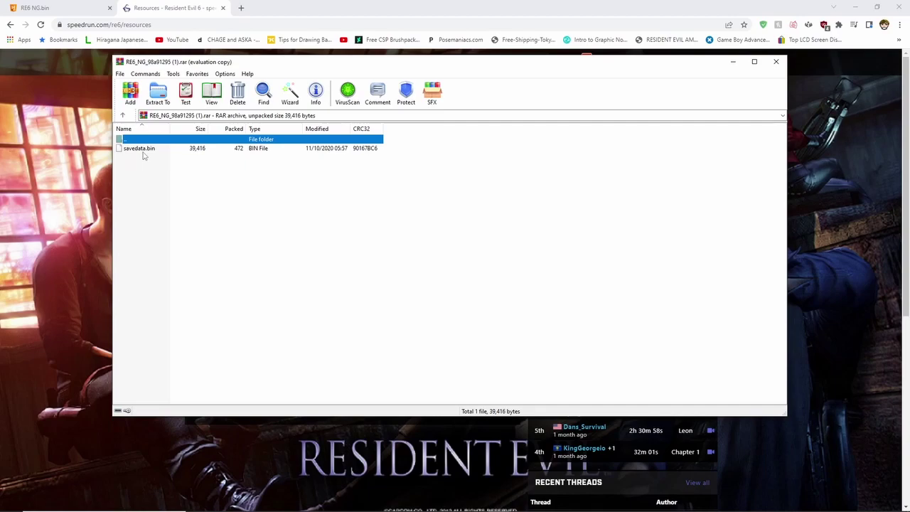
{"action": "left_click", "coordinate": [57, 8]}
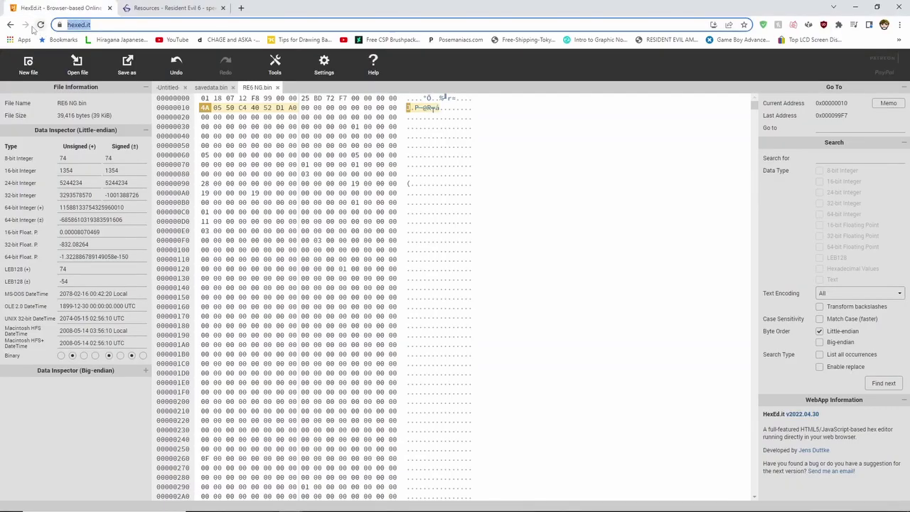
Reload hexed.it so only a blank 1,024-byte Untitled file remains, and start opening a file
{"action": "left_click", "coordinate": [40, 24]}
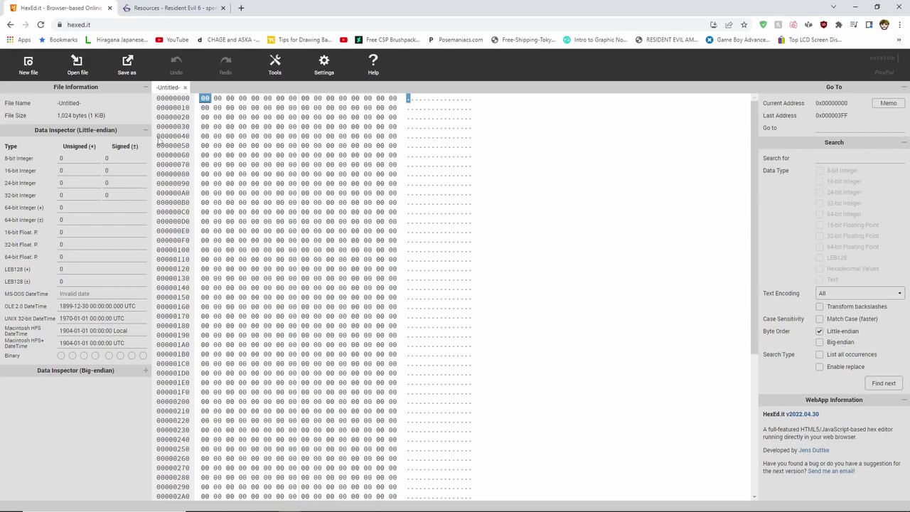
{"action": "left_click", "coordinate": [81, 77]}
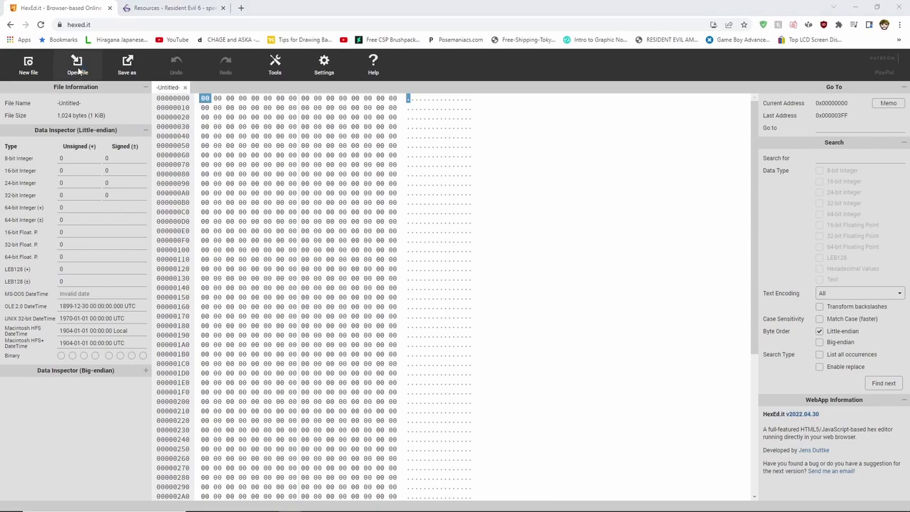
Browse the Open dialog to C:\Program Files (x86)\Steam\userdata\<account>\221040\remote
{"action": "left_click", "coordinate": [44, 183]}
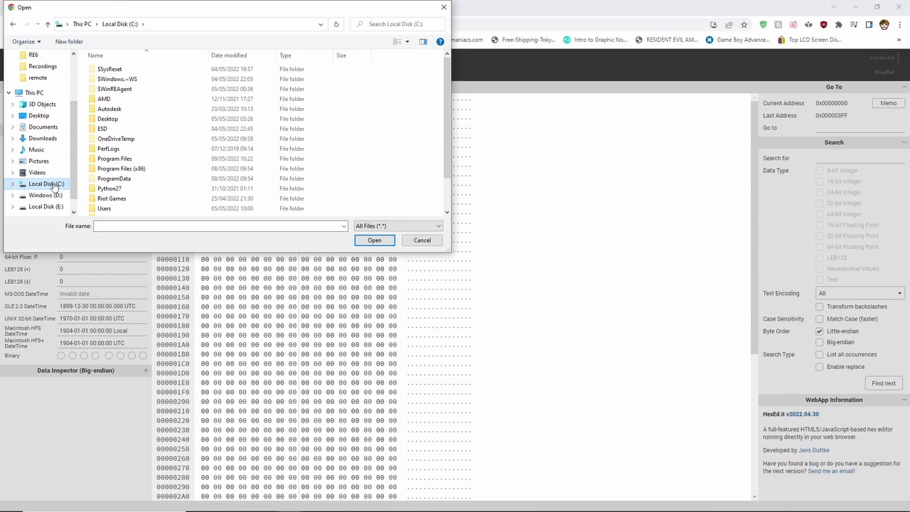
{"action": "double_click", "coordinate": [154, 170]}
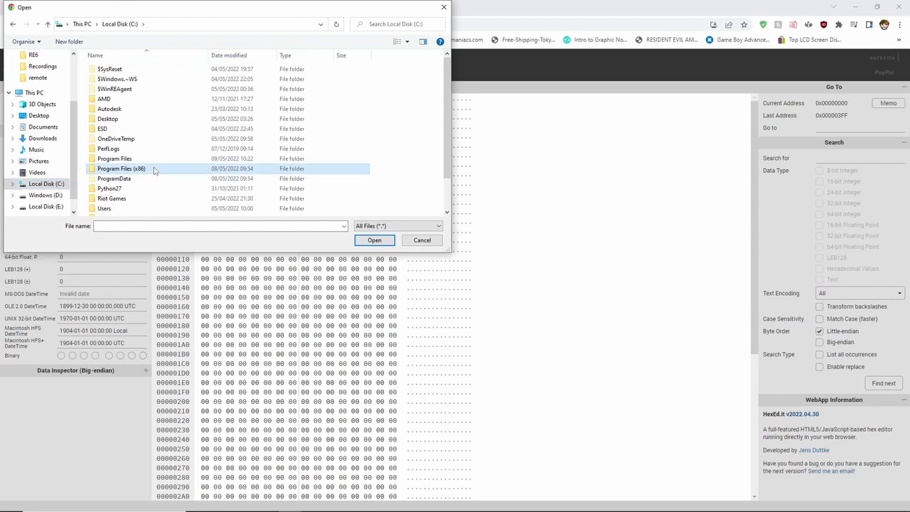
{"action": "double_click", "coordinate": [118, 200]}
{"action": "scroll", "coordinate": [120, 204], "scroll_direction": "down", "scroll_amount": 3}
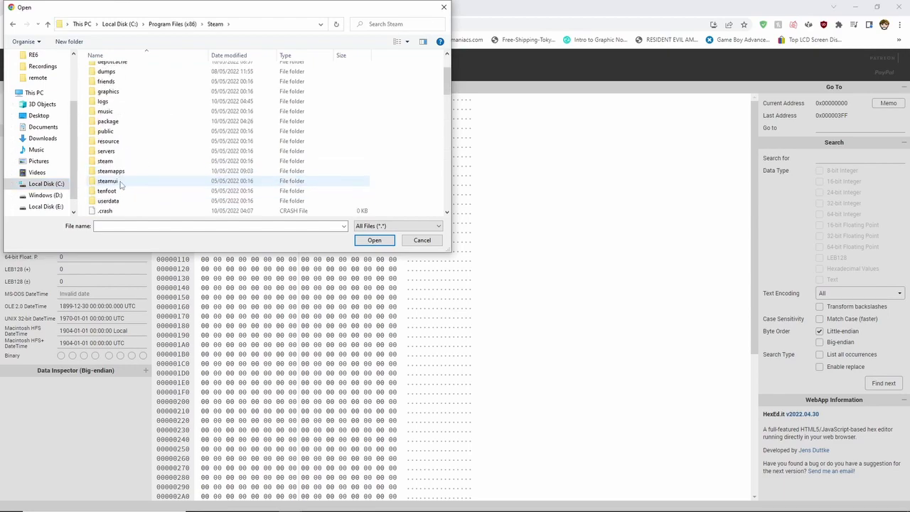
{"action": "double_click", "coordinate": [112, 204]}
{"action": "double_click", "coordinate": [114, 68]}
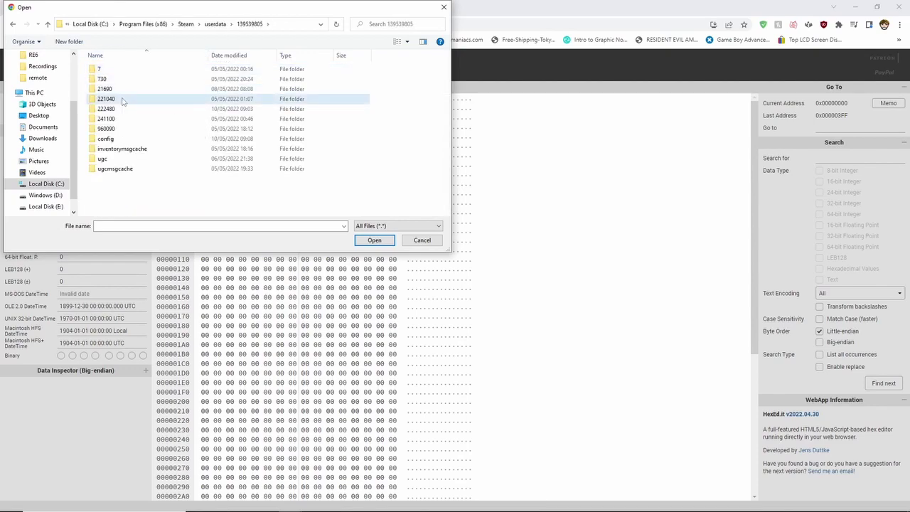
{"action": "double_click", "coordinate": [122, 100]}
{"action": "double_click", "coordinate": [110, 70]}
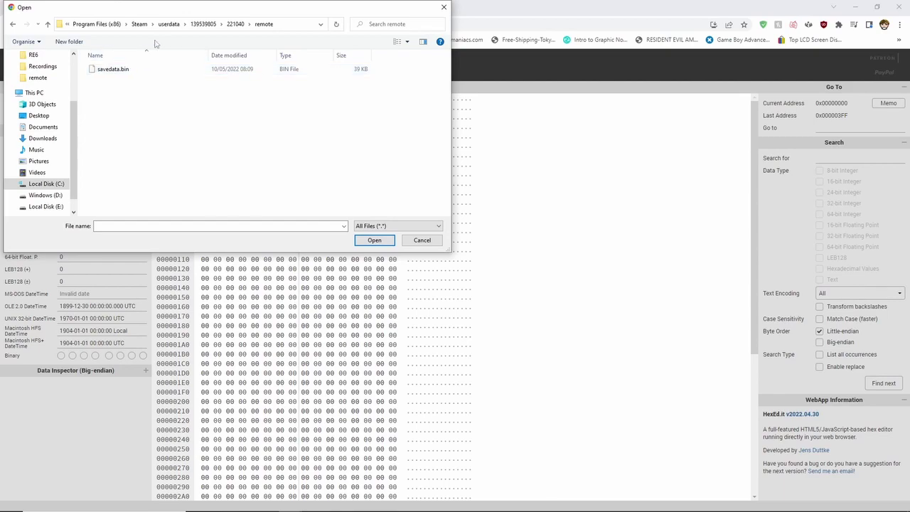
Re-enter the account's 221040 remote folder and load savedata.bin (39,416 bytes) into a new tab
{"action": "left_click", "coordinate": [168, 23]}
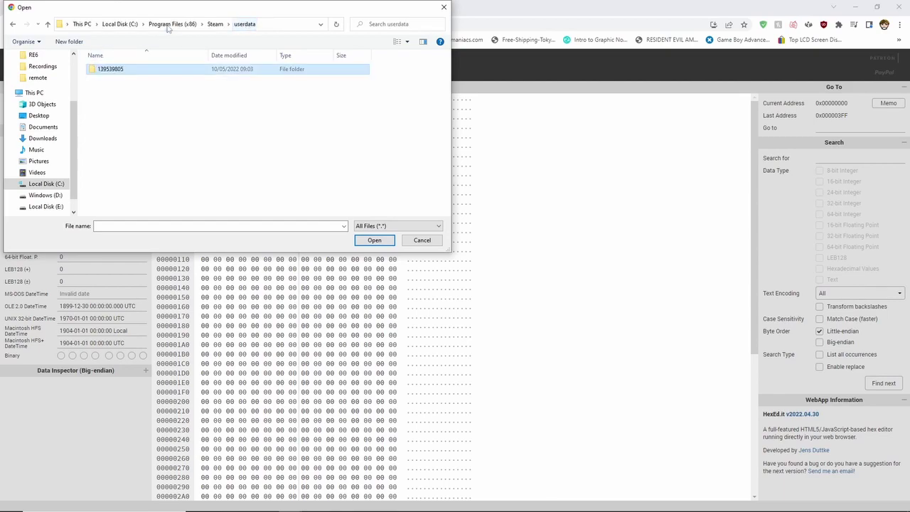
{"action": "double_click", "coordinate": [135, 71]}
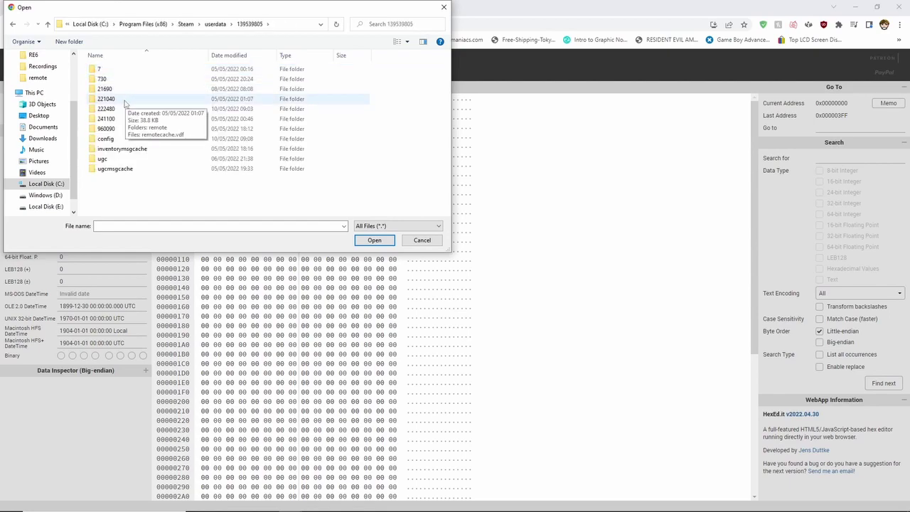
{"action": "double_click", "coordinate": [124, 101]}
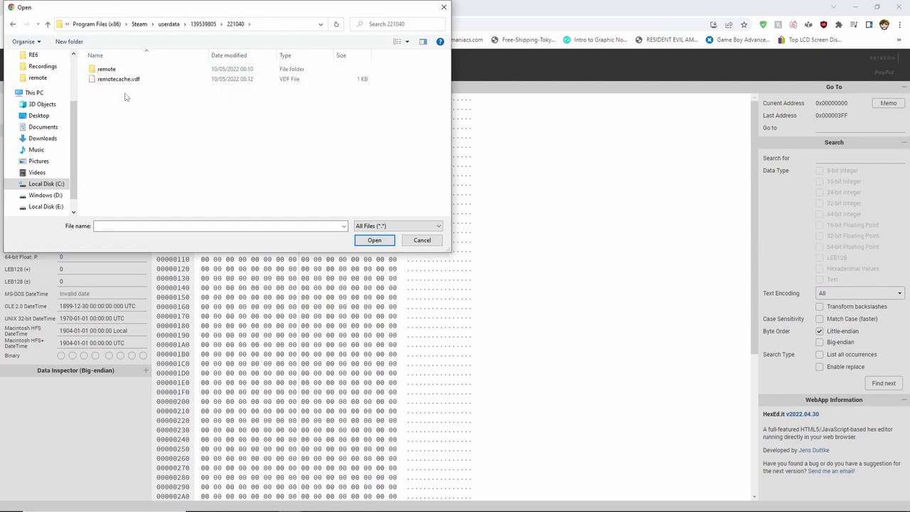
{"action": "double_click", "coordinate": [126, 69]}
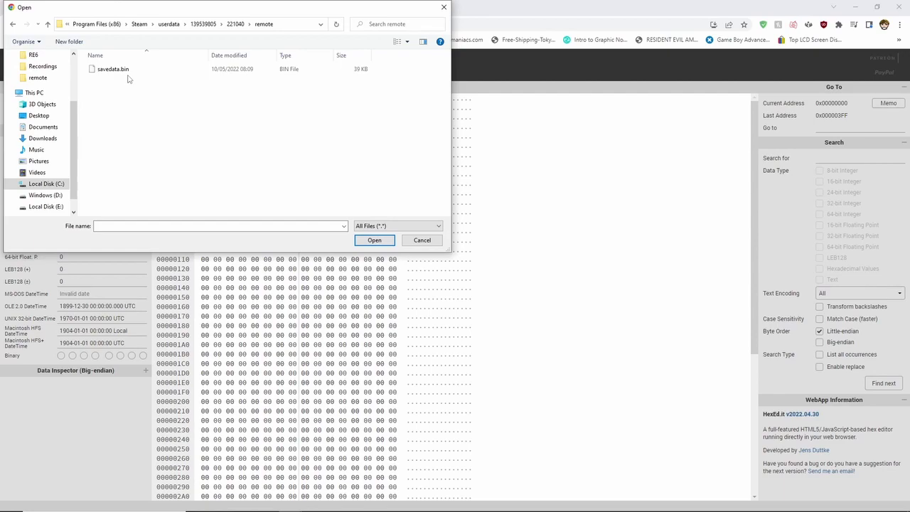
{"action": "double_click", "coordinate": [126, 70]}
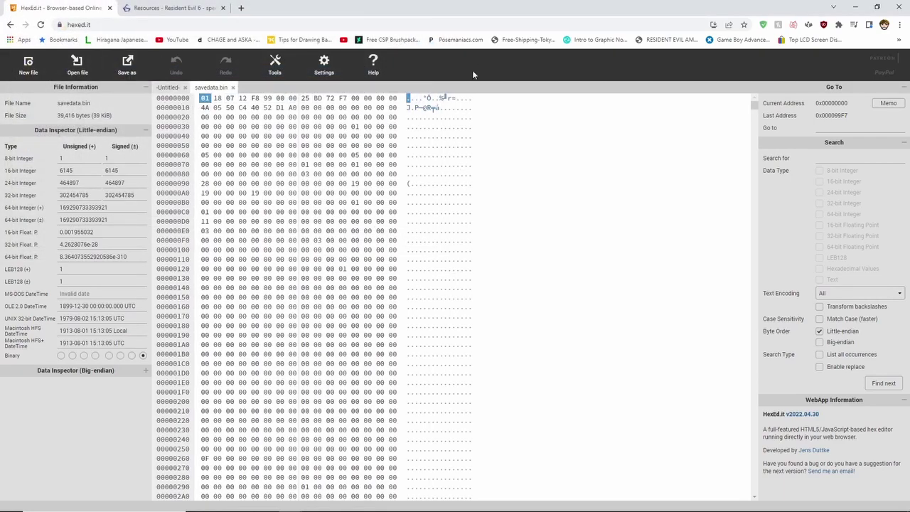
Select the 64-bit unsigned ID value at offset 0x10 in the Data Inspector for copying
{"action": "left_click", "coordinate": [205, 108]}
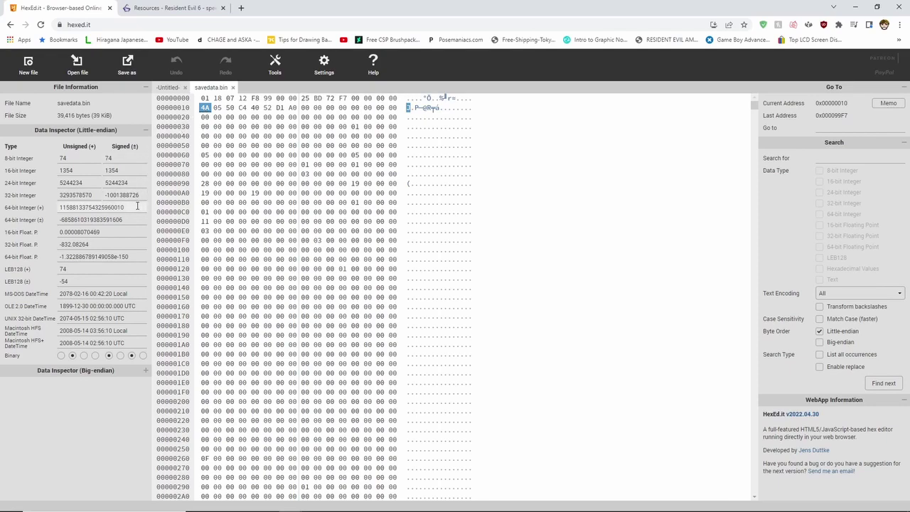
{"action": "left_click_drag", "start_coordinate": [137, 206], "coordinate": [12, 214]}
{"action": "key", "text": "ctrl+c"}
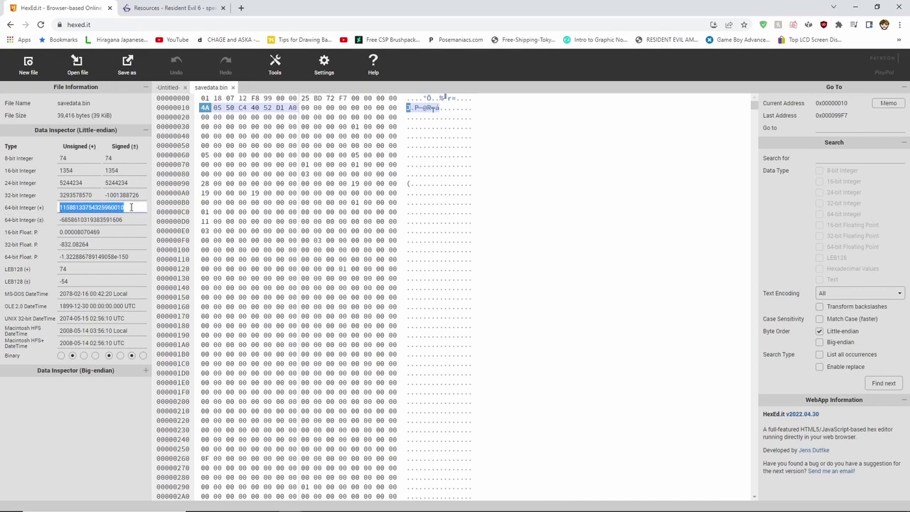
{"action": "left_click", "coordinate": [77, 64]}
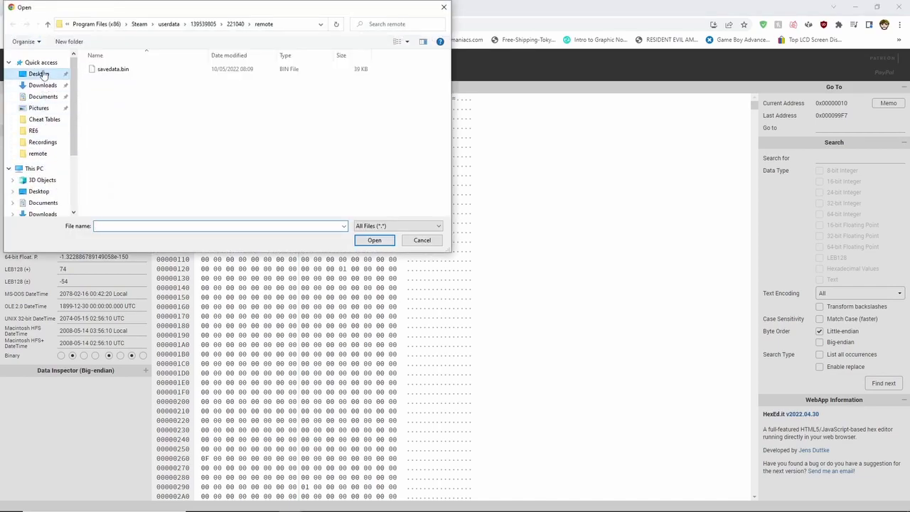
Open the downloaded savedata.bin from the Desktop in a new editor tab
{"action": "left_click", "coordinate": [39, 74]}
{"action": "left_click", "coordinate": [140, 192]}
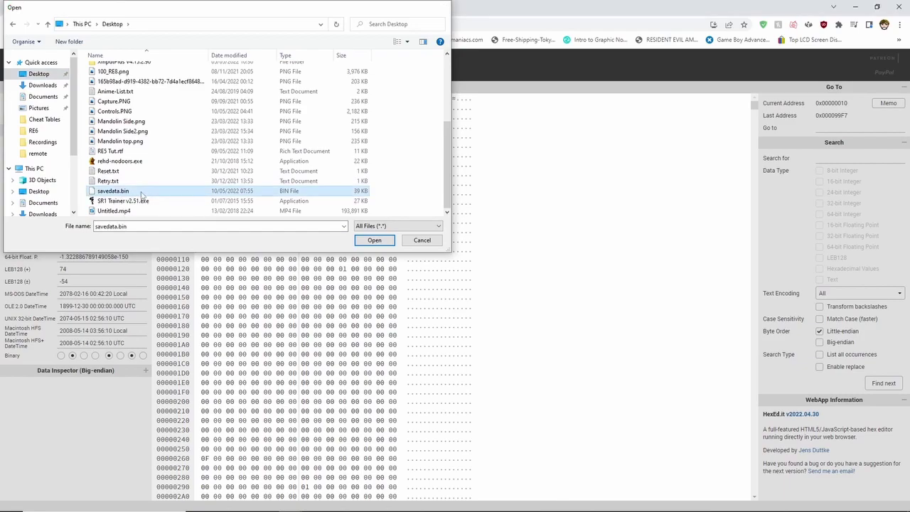
{"action": "double_click", "coordinate": [140, 193]}
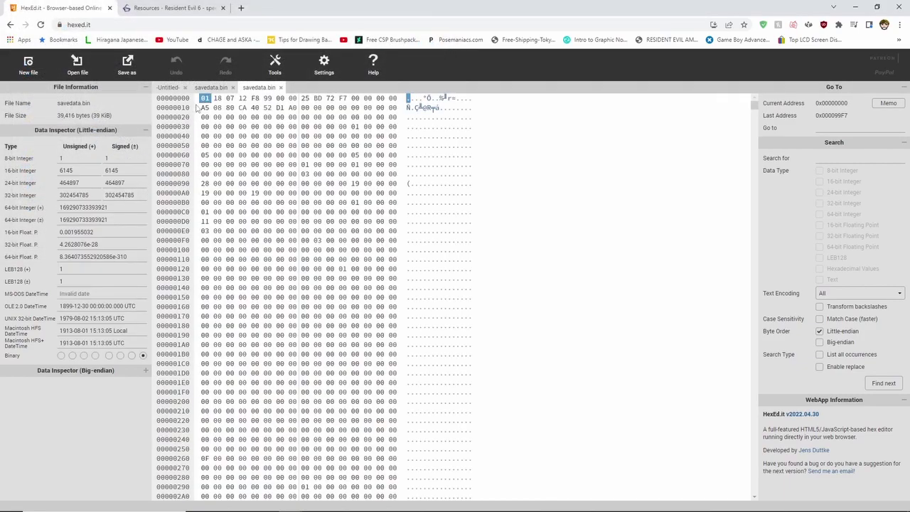
Paste your own ID into the 64-bit Integer (+) value at offset 0x10 and commit it
{"action": "left_click", "coordinate": [205, 108]}
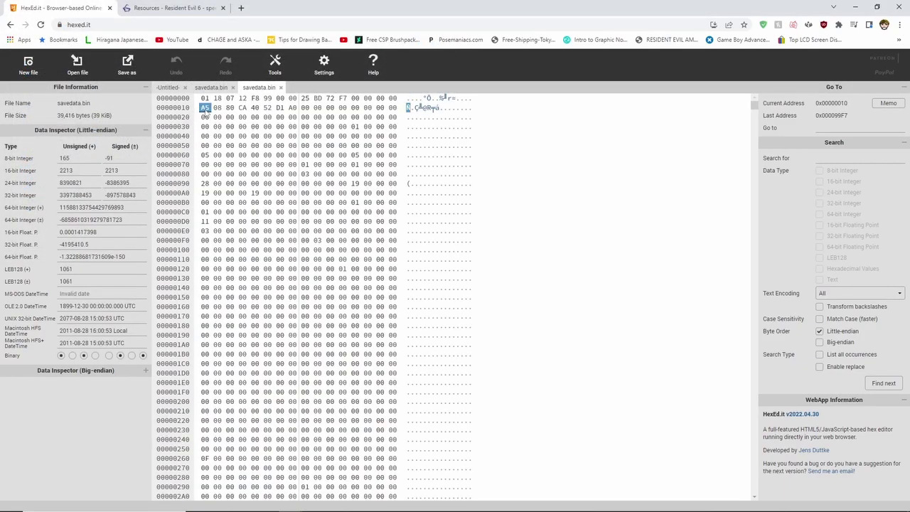
{"action": "left_click", "coordinate": [134, 207]}
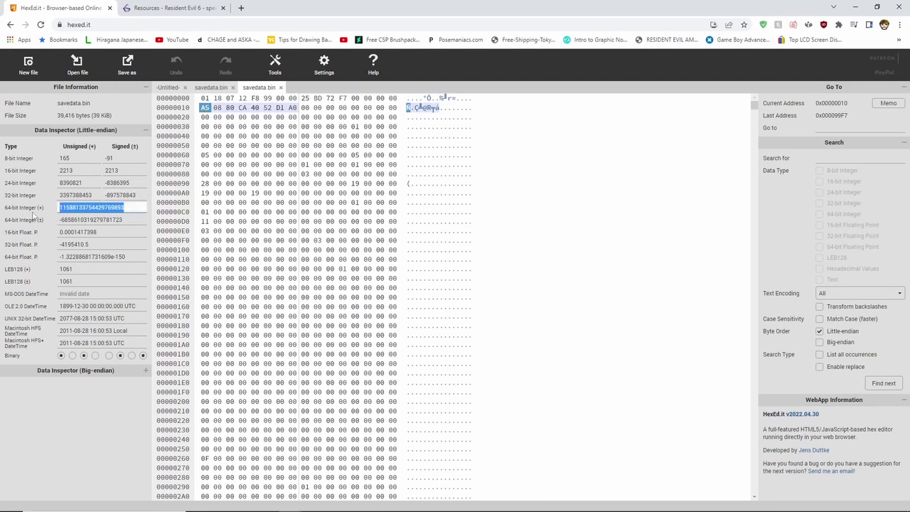
{"action": "key", "text": "ctrl+v"}
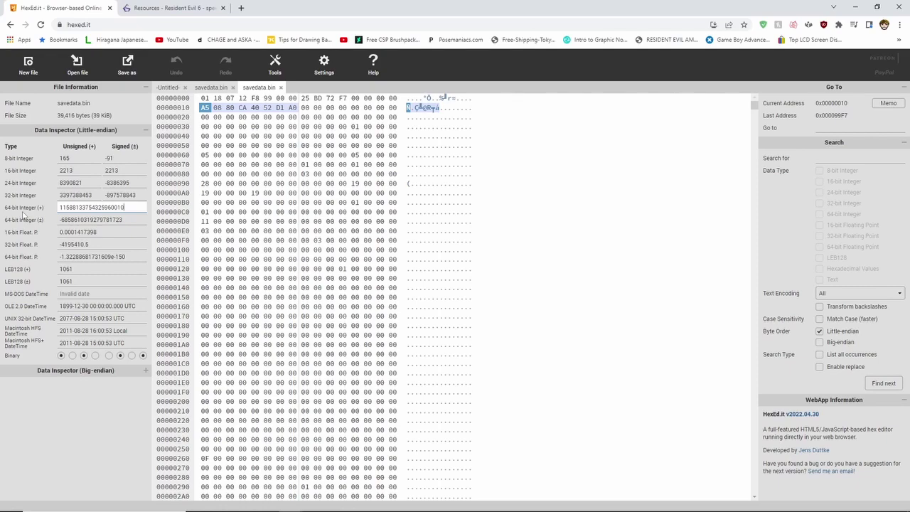
{"action": "key", "text": "Return"}
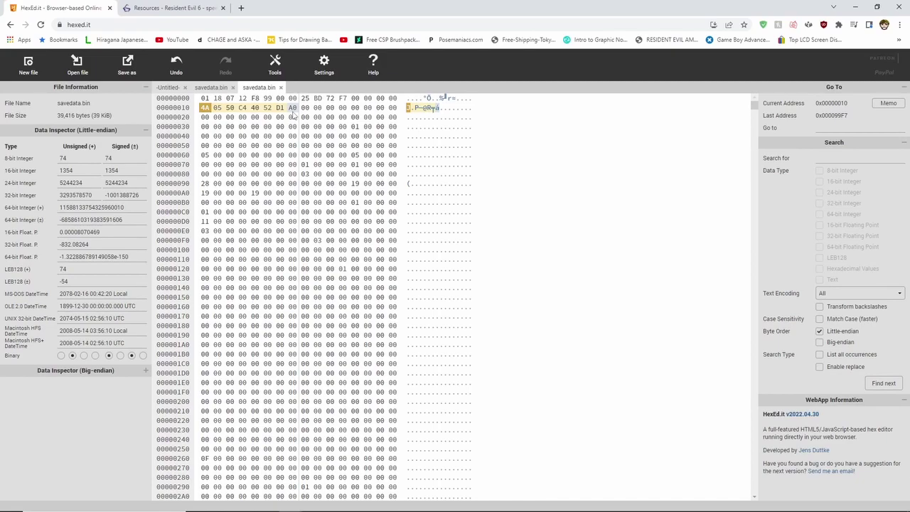
{"action": "left_click", "coordinate": [134, 74]}
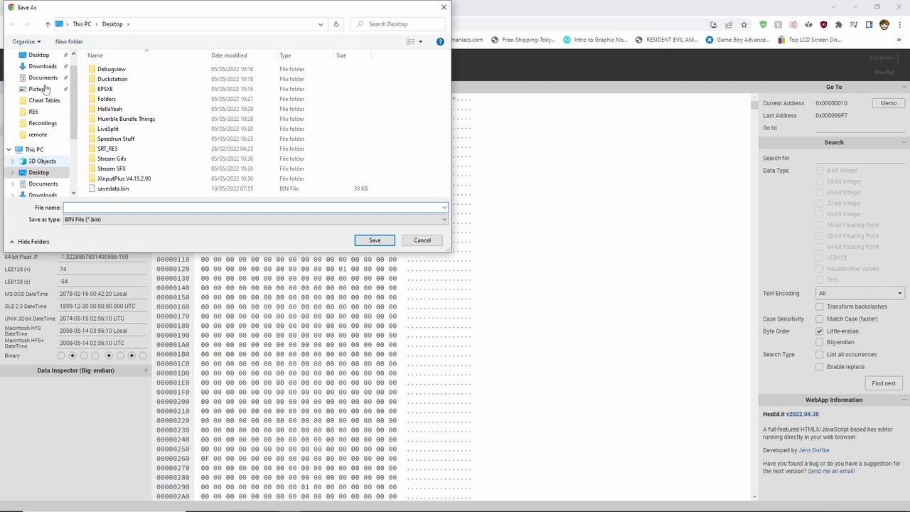
Save the patched file to the Desktop as 'RE6 NG.bin'
{"action": "left_click", "coordinate": [108, 206]}
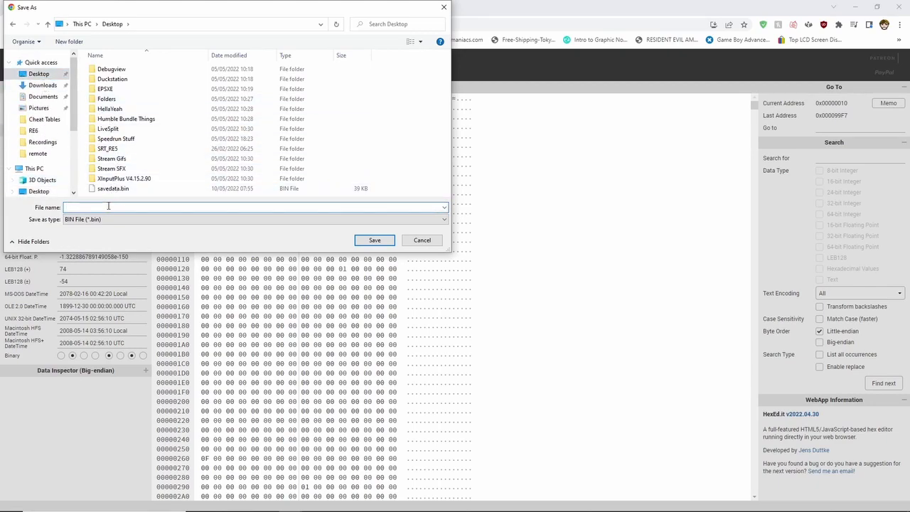
{"action": "type", "text": "RE"}
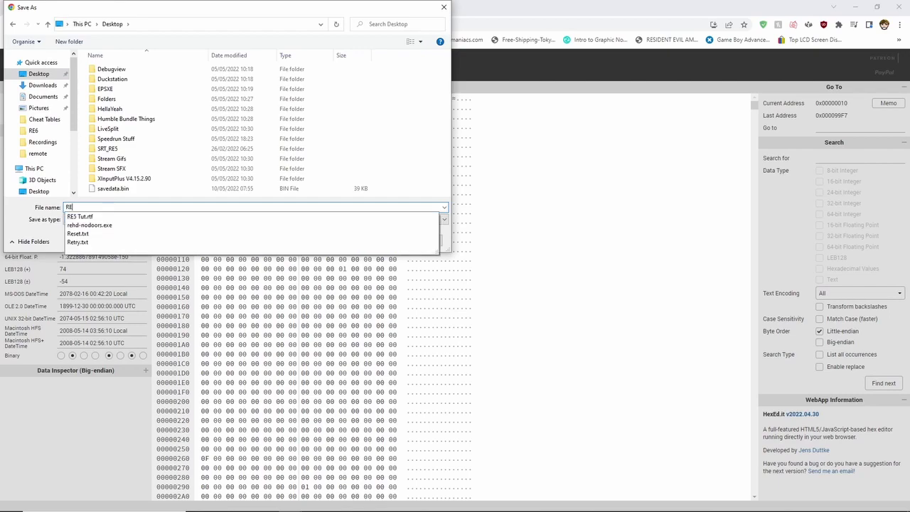
{"action": "type", "text": "6 NG"}
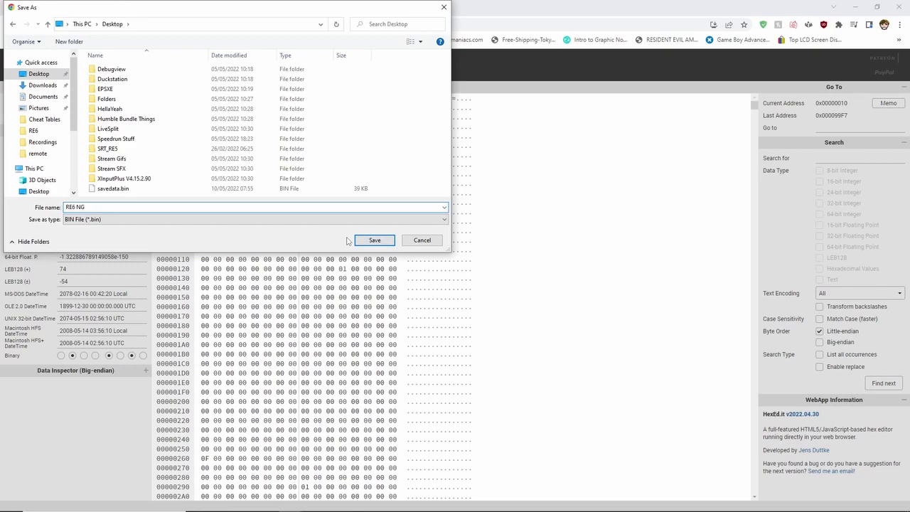
{"action": "left_click", "coordinate": [374, 240]}
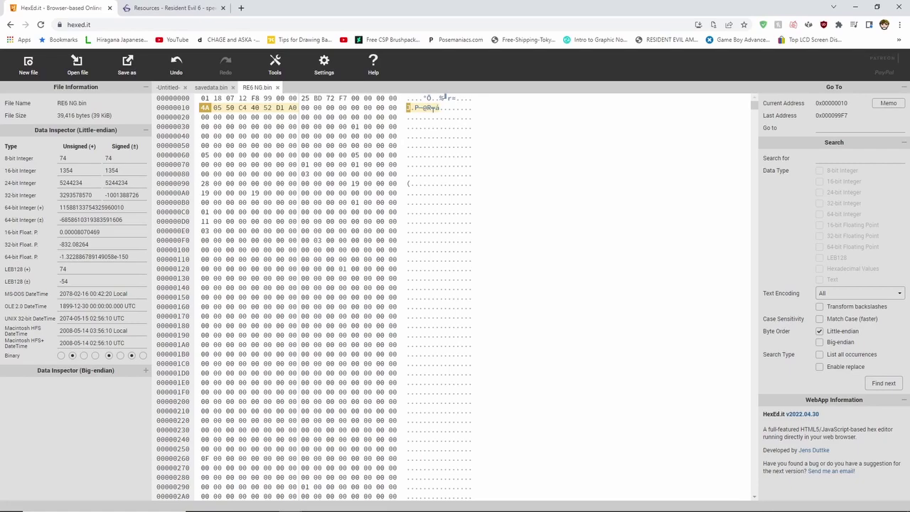
{"action": "left_click", "coordinate": [243, 505]}
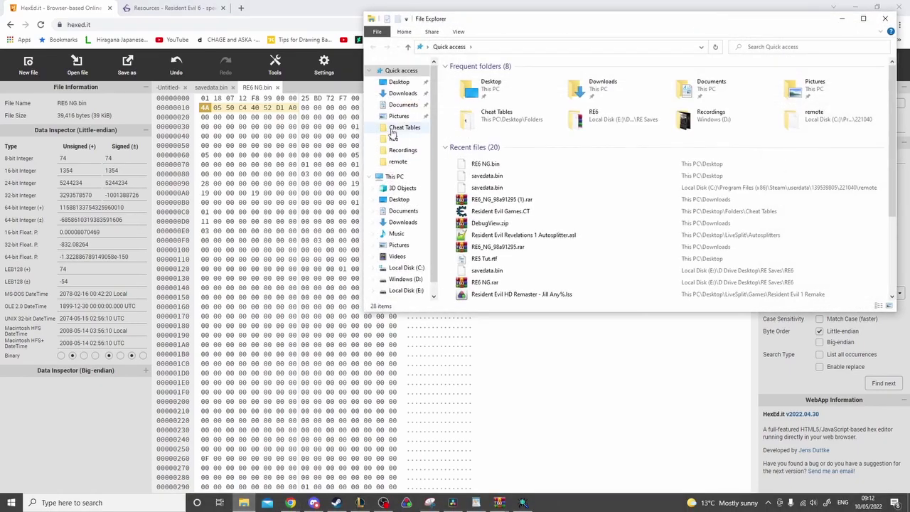
Browse File Explorer to C:\Program Files (x86)\Steam\userdata\<account>\221040\remote
{"action": "left_click", "coordinate": [402, 82]}
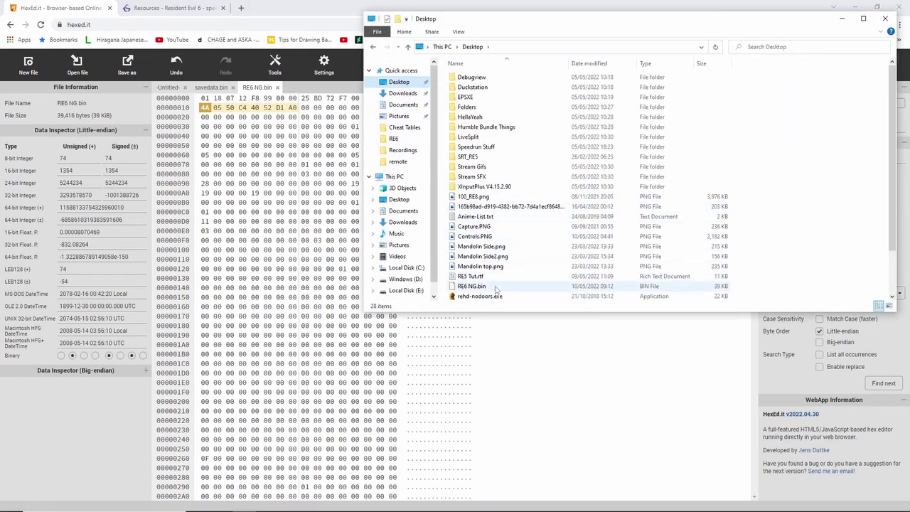
{"action": "left_click", "coordinate": [406, 267]}
{"action": "double_click", "coordinate": [482, 177]}
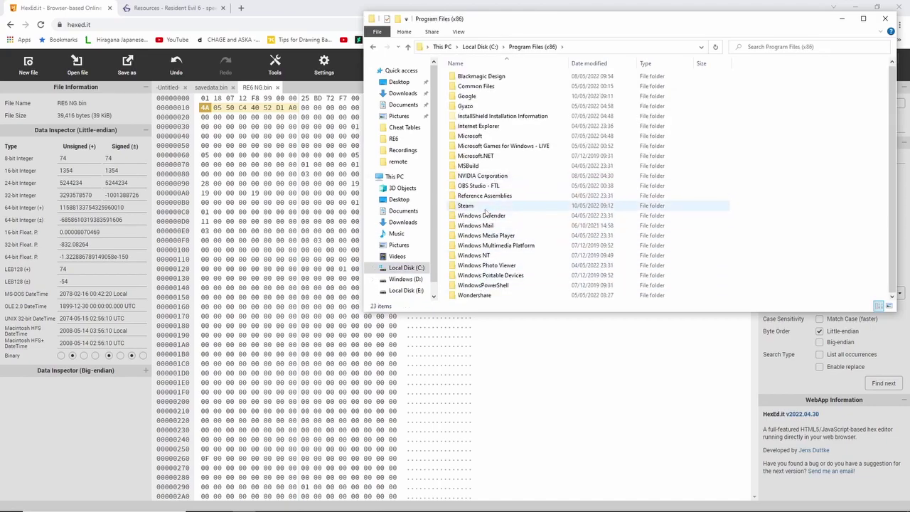
{"action": "double_click", "coordinate": [471, 205]}
{"action": "scroll", "coordinate": [484, 214], "scroll_direction": "up", "scroll_amount": 5}
{"action": "double_click", "coordinate": [483, 99]}
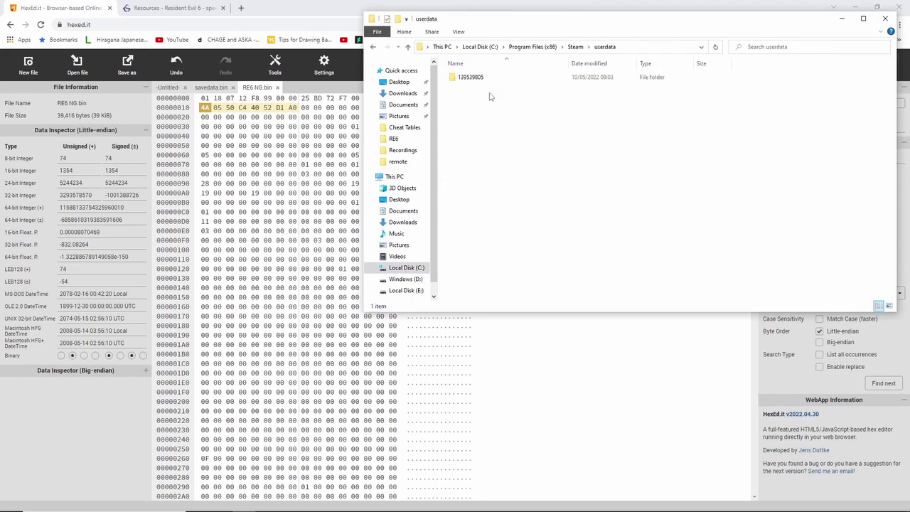
{"action": "double_click", "coordinate": [482, 77]}
{"action": "double_click", "coordinate": [473, 100]}
{"action": "double_click", "coordinate": [484, 78]}
Delete the old savedata.bin, paste the patched save, and rename it savedata.bin
{"action": "left_click", "coordinate": [500, 80]}
{"action": "key", "text": "Delete"}
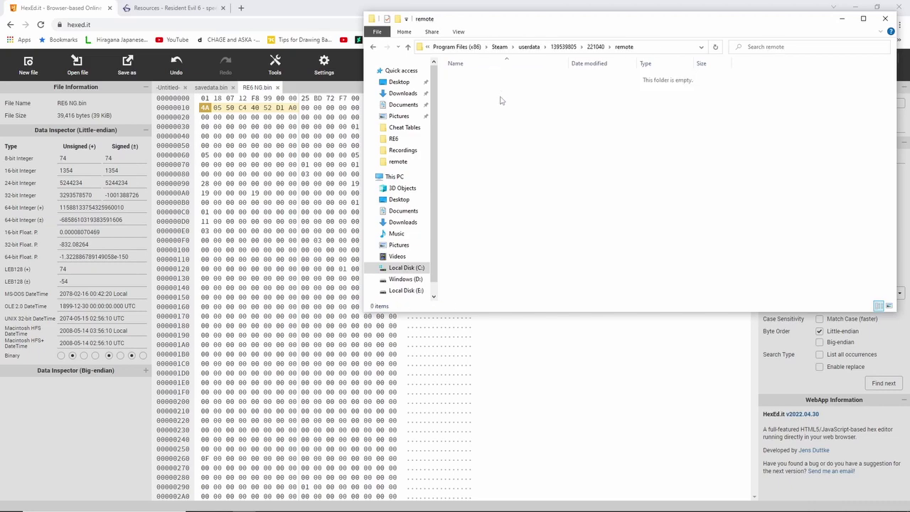
{"action": "key", "text": "ctrl+v"}
{"action": "left_click", "coordinate": [470, 77]}
{"action": "type", "text": "savedata"}
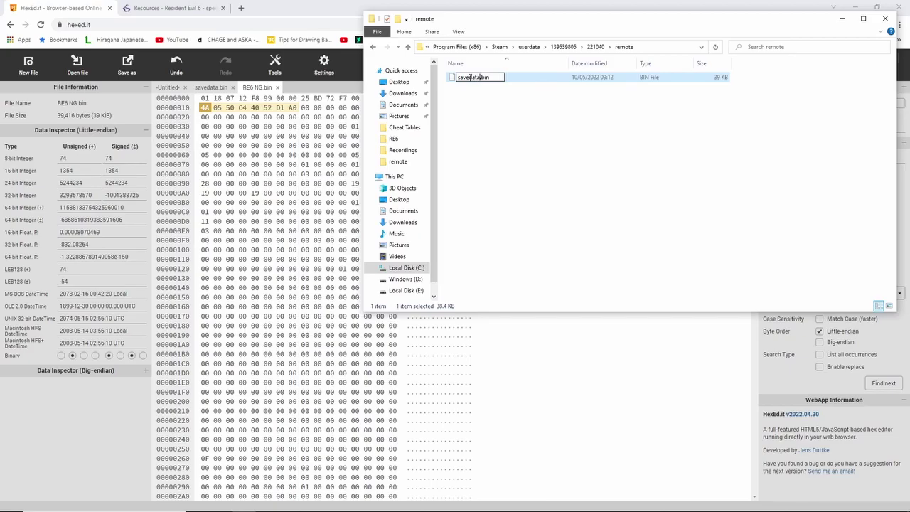
{"action": "key", "text": "Return"}
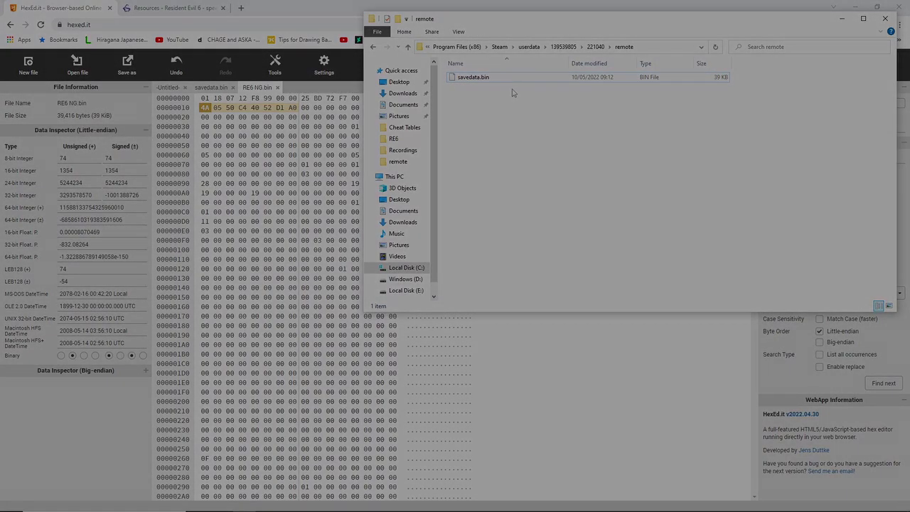